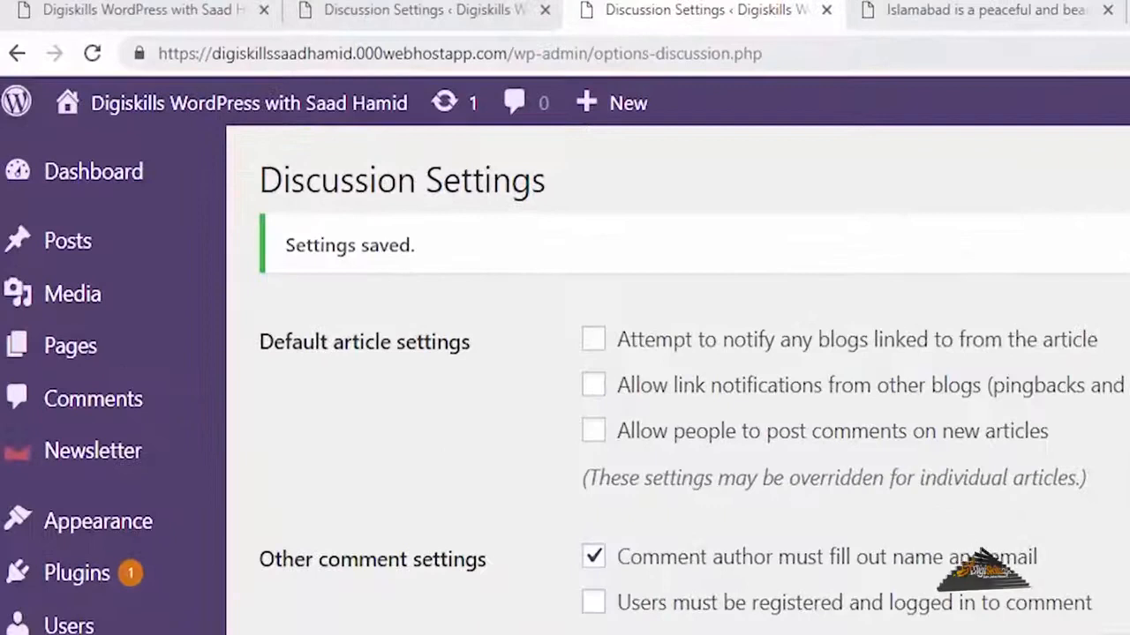
Open google.com in a new window and search for images of "pakistan beautiful image".
{"action": "left_click", "coordinate": [721, 6]}
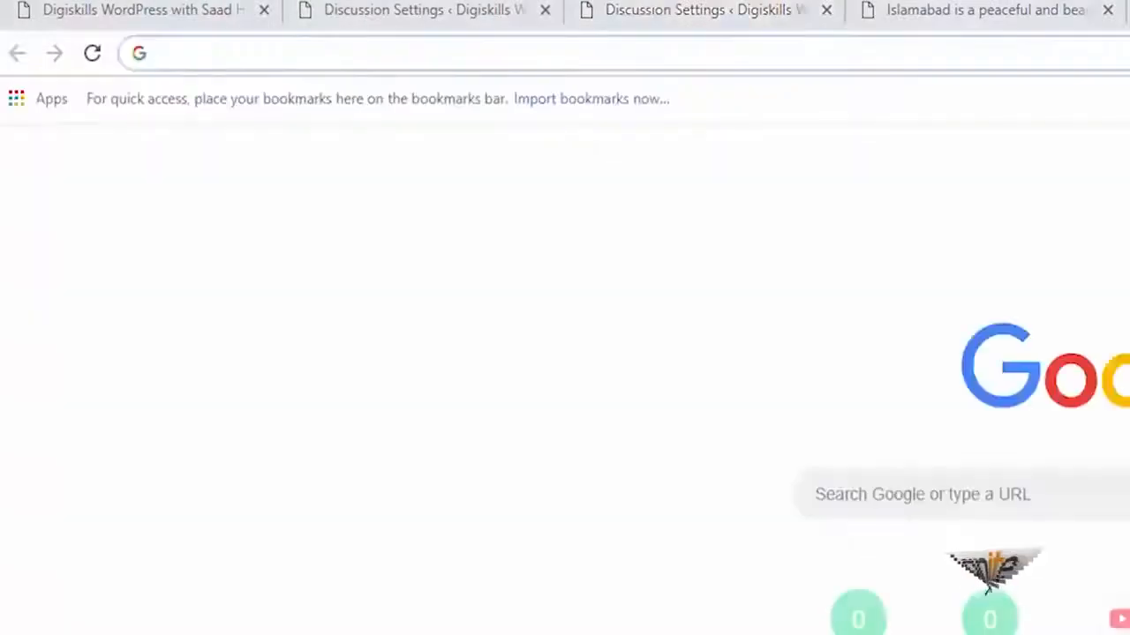
{"action": "type", "text": "google.com"}
{"action": "key", "text": "Return"}
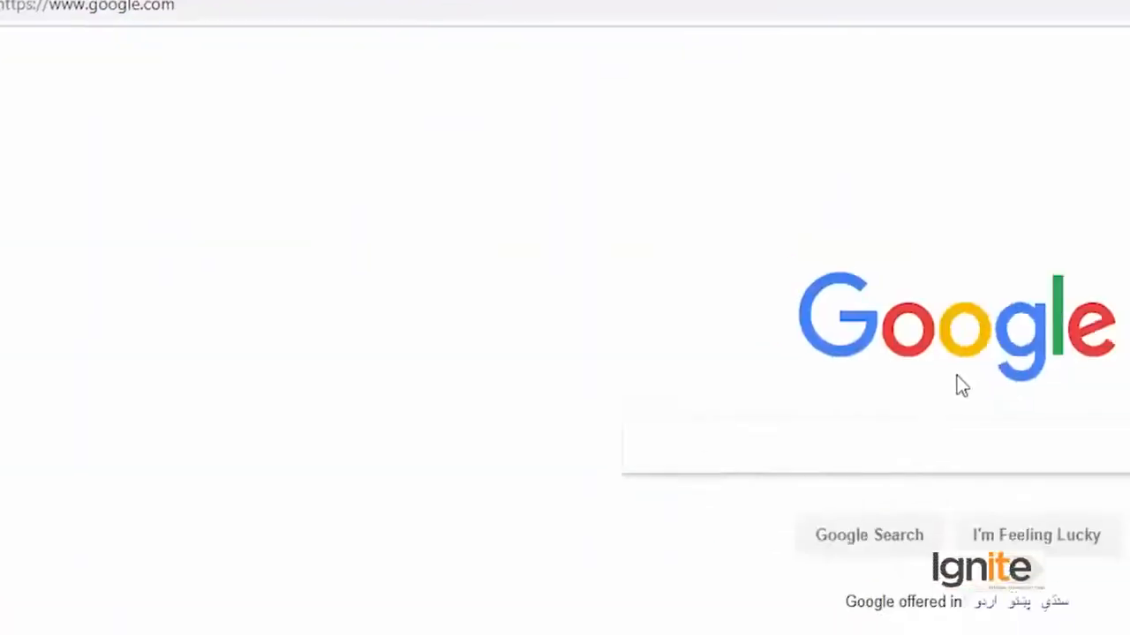
{"action": "type", "text": "pakis"}
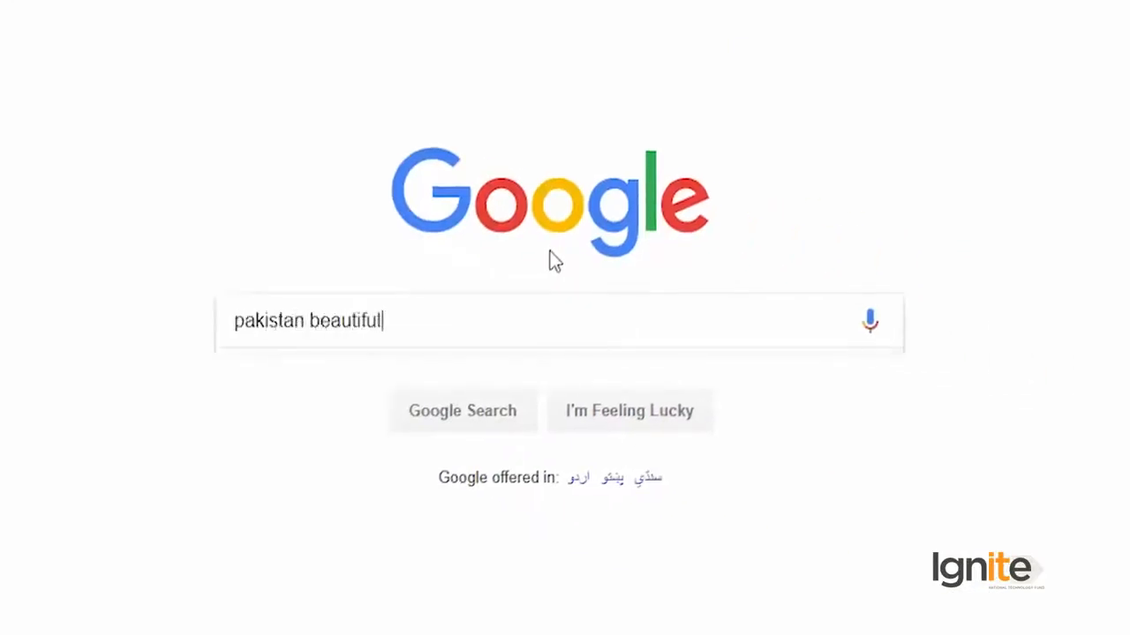
{"action": "type", "text": "tan beautiful image"}
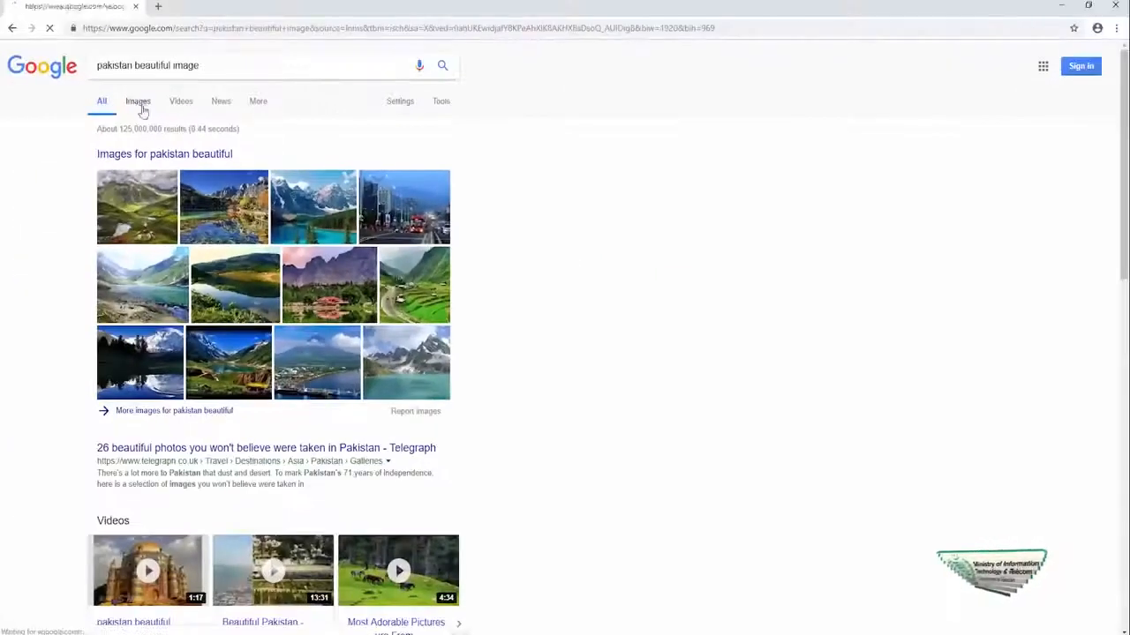
{"action": "left_click", "coordinate": [139, 103]}
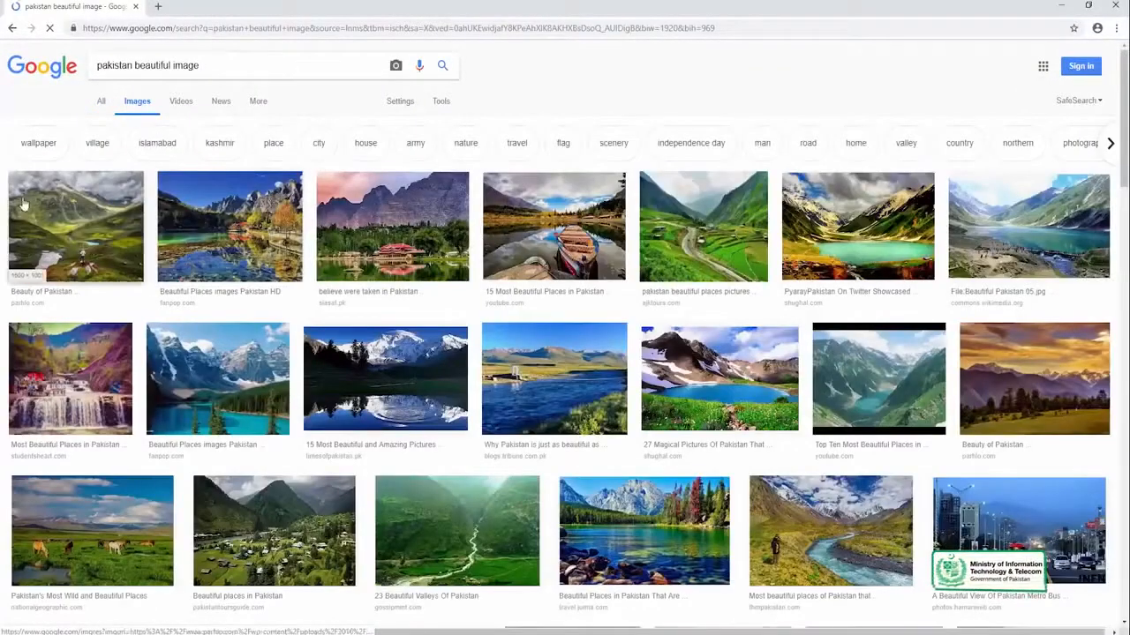
Save the first image result, the green mountain valley, to the Downloads folder as JPEG file DLdQDCV.
{"action": "left_click", "coordinate": [69, 202]}
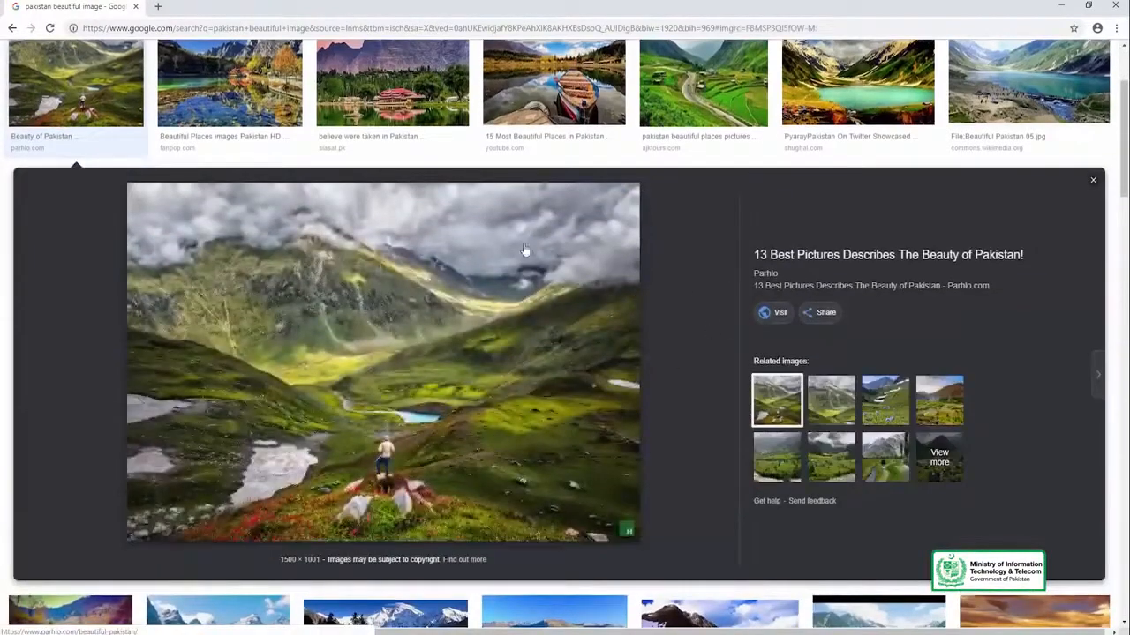
{"action": "right_click", "coordinate": [415, 251]}
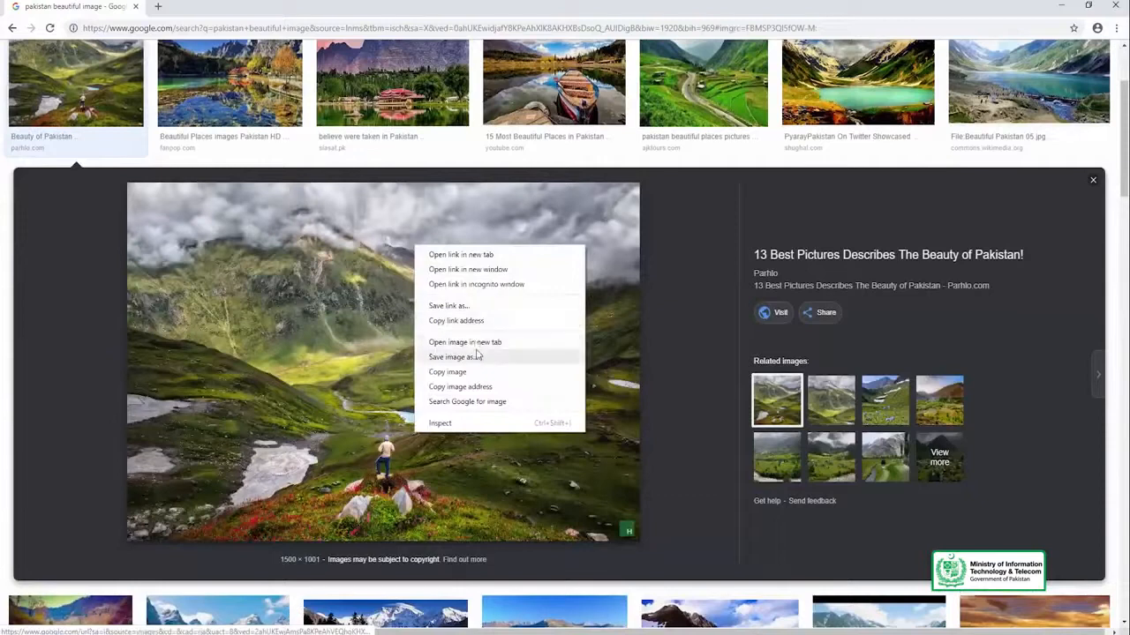
{"action": "left_click", "coordinate": [476, 357]}
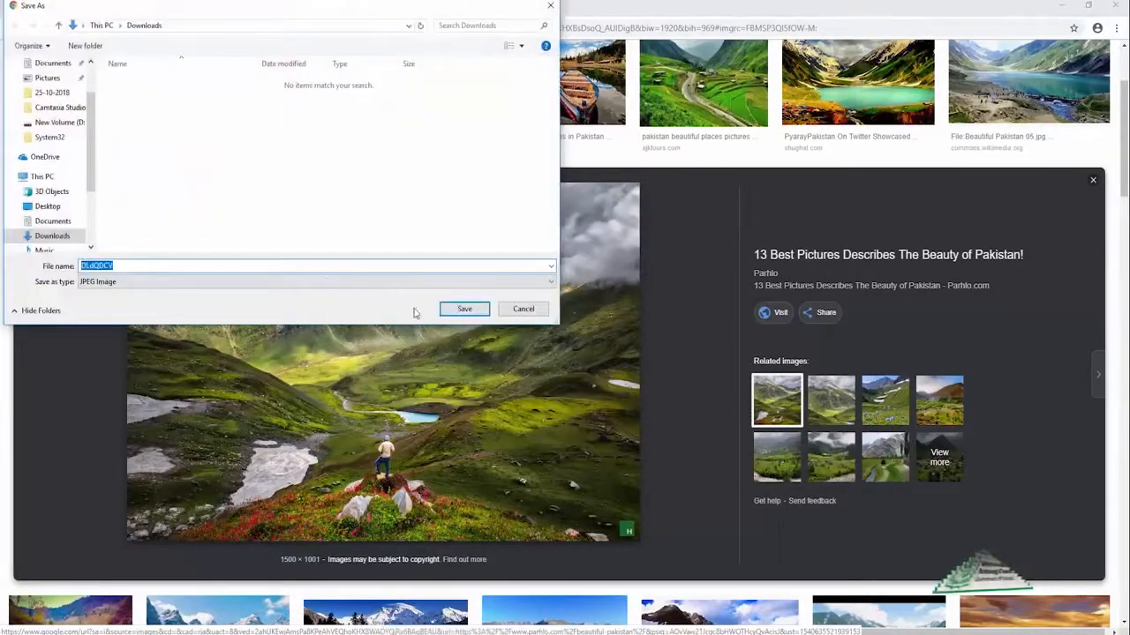
{"action": "left_click", "coordinate": [460, 313]}
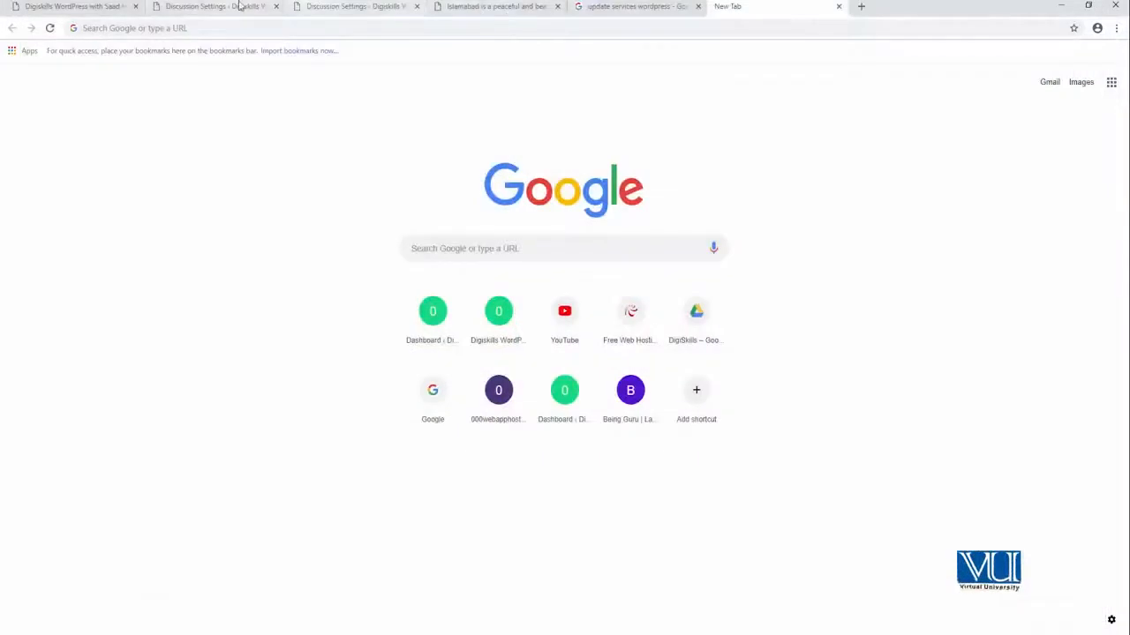
Upload DLdQDCV from Downloads to the WordPress Media Library and view its attachment details.
{"action": "left_click", "coordinate": [238, 6]}
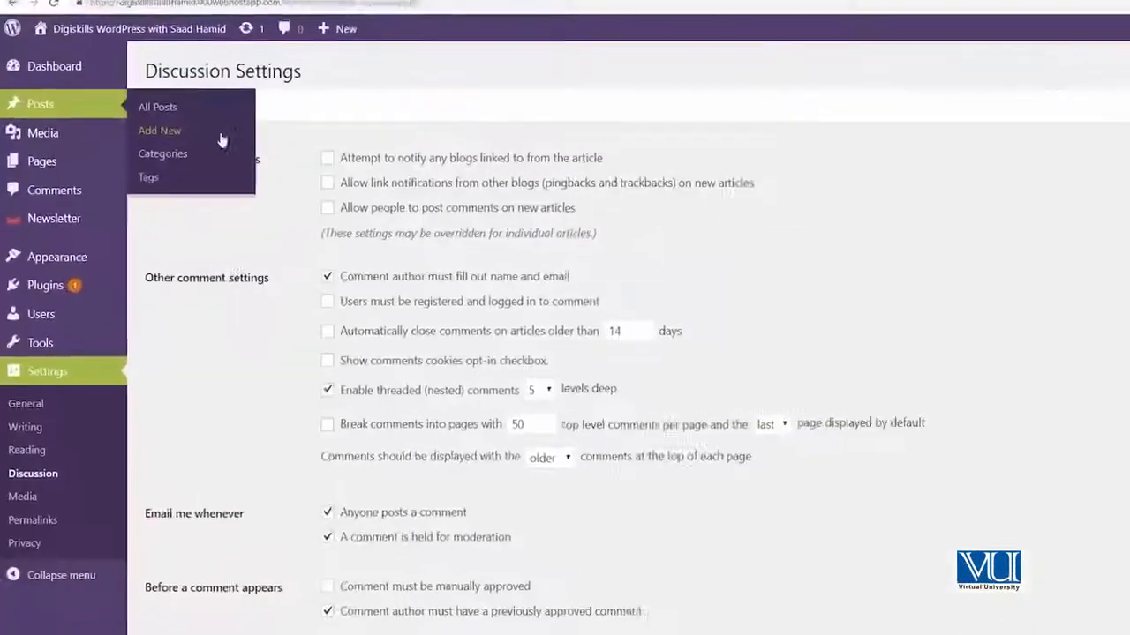
{"action": "mouse_move", "coordinate": [112, 74]}
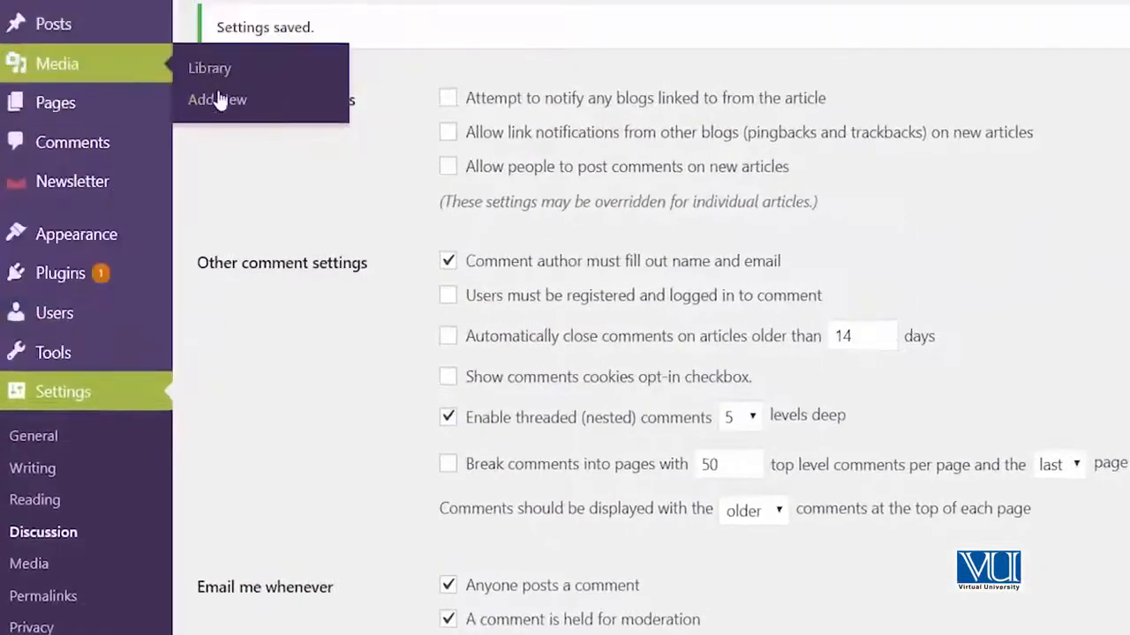
{"action": "left_click", "coordinate": [221, 101]}
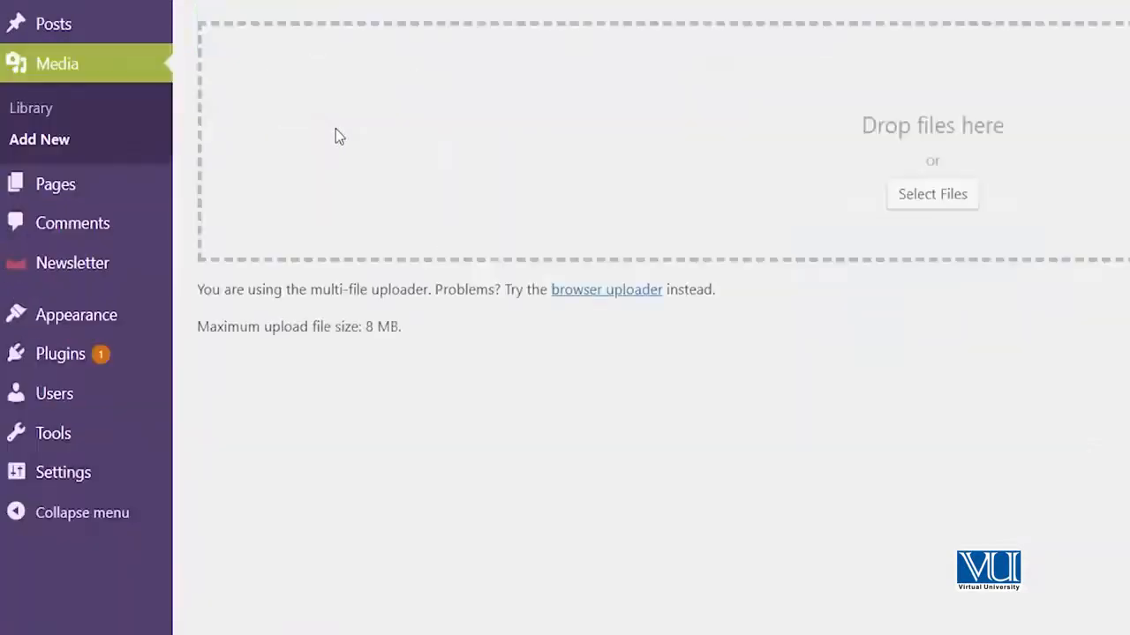
{"action": "left_click", "coordinate": [913, 199]}
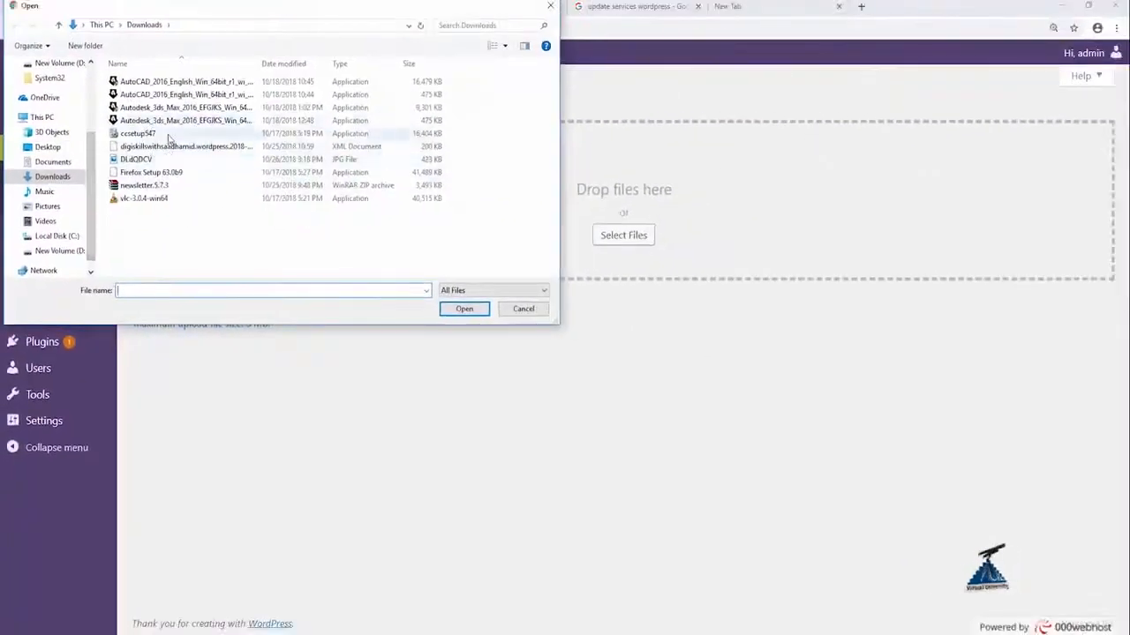
{"action": "left_click", "coordinate": [168, 159]}
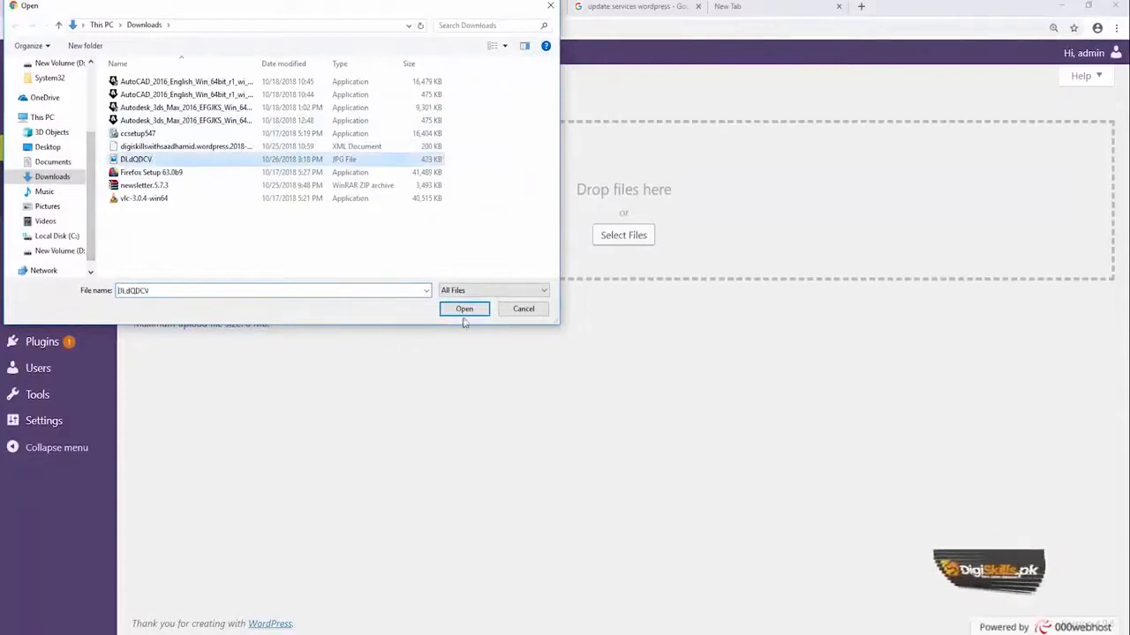
{"action": "left_click", "coordinate": [464, 315]}
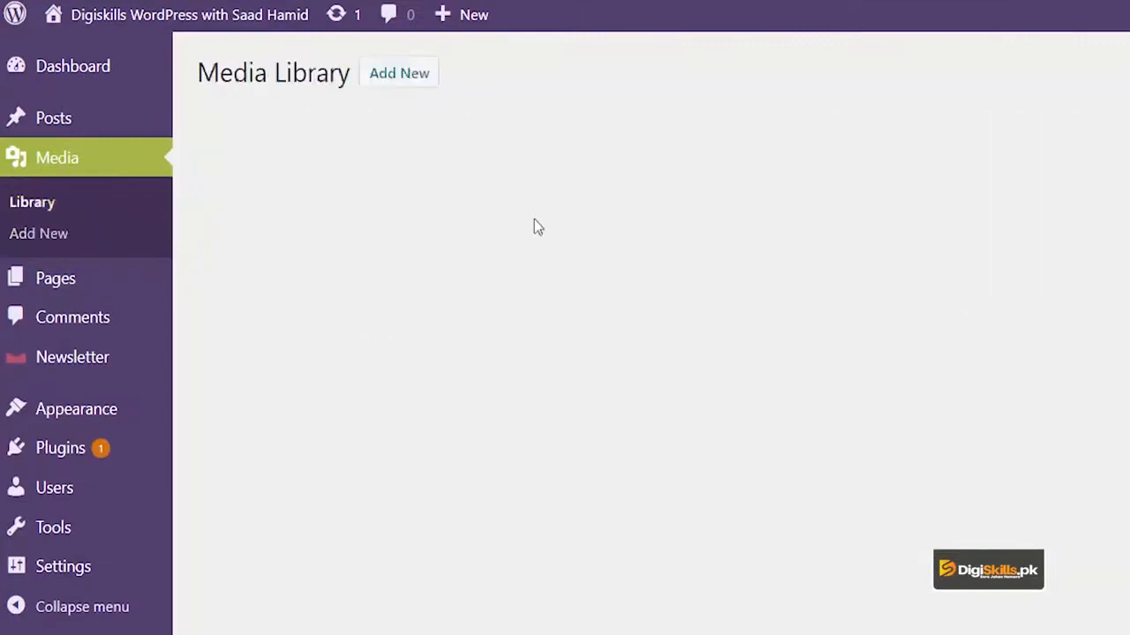
{"action": "left_click", "coordinate": [300, 256]}
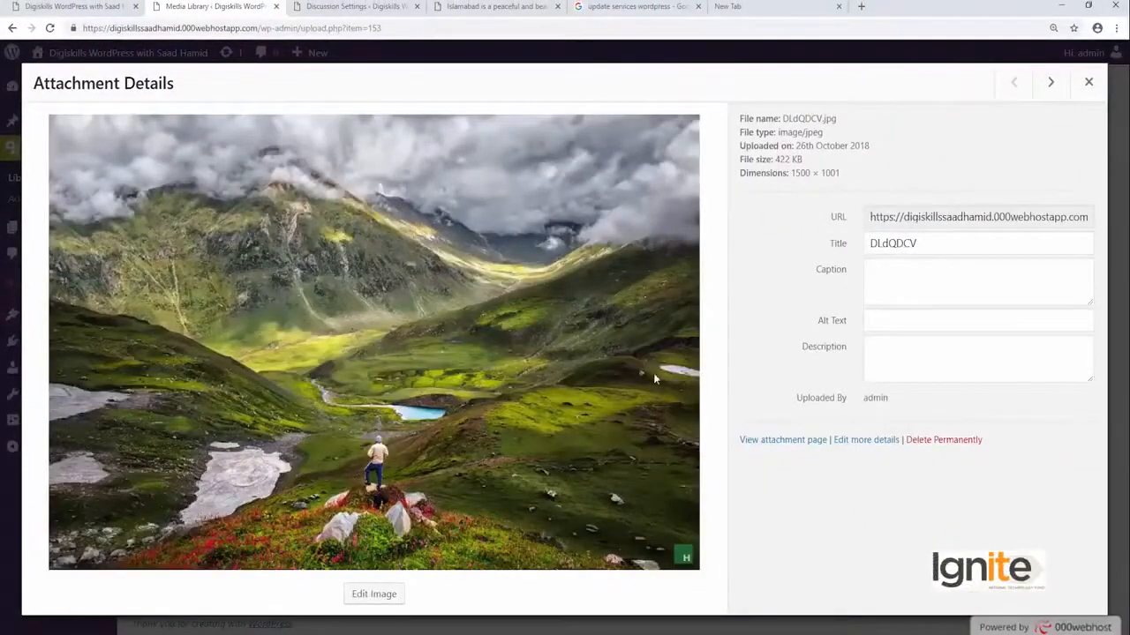
{"action": "left_click", "coordinate": [1088, 81]}
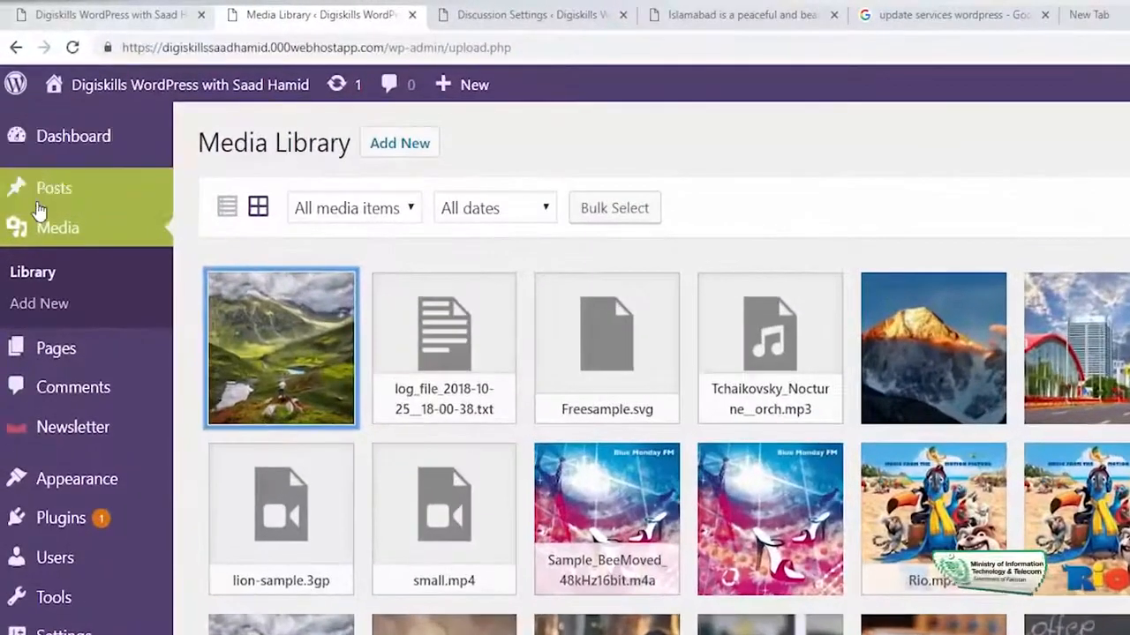
Open the editor for a new post in a separate browser tab and place the cursor in its body.
{"action": "mouse_move", "coordinate": [34, 124]}
{"action": "right_click", "coordinate": [201, 231]}
{"action": "left_click", "coordinate": [264, 239]}
{"action": "left_click", "coordinate": [493, 27]}
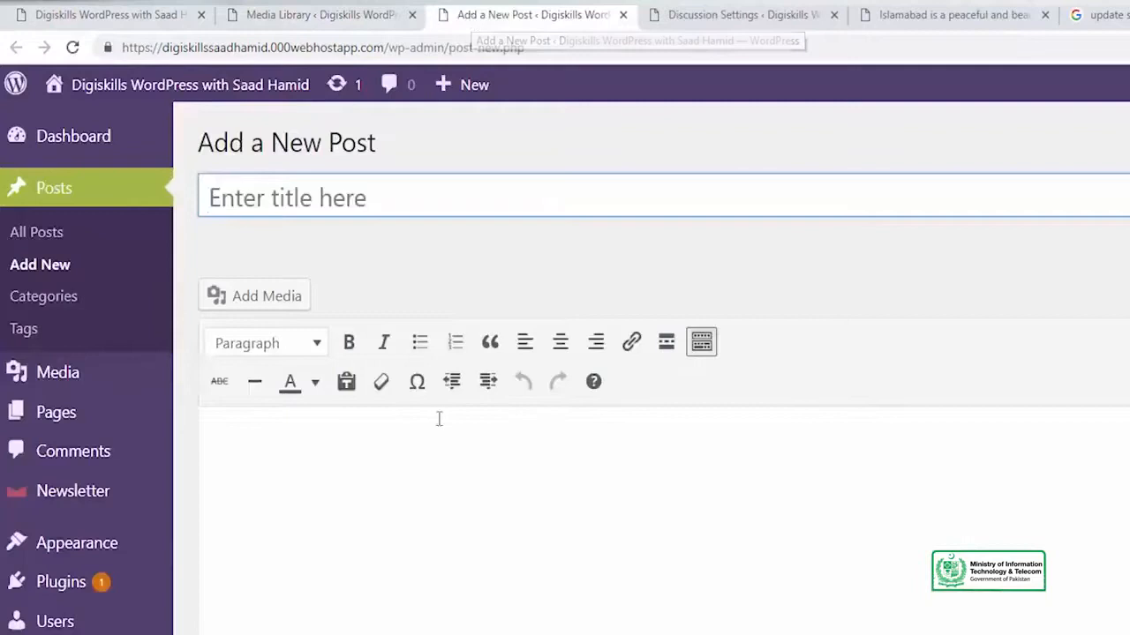
{"action": "left_click", "coordinate": [441, 416]}
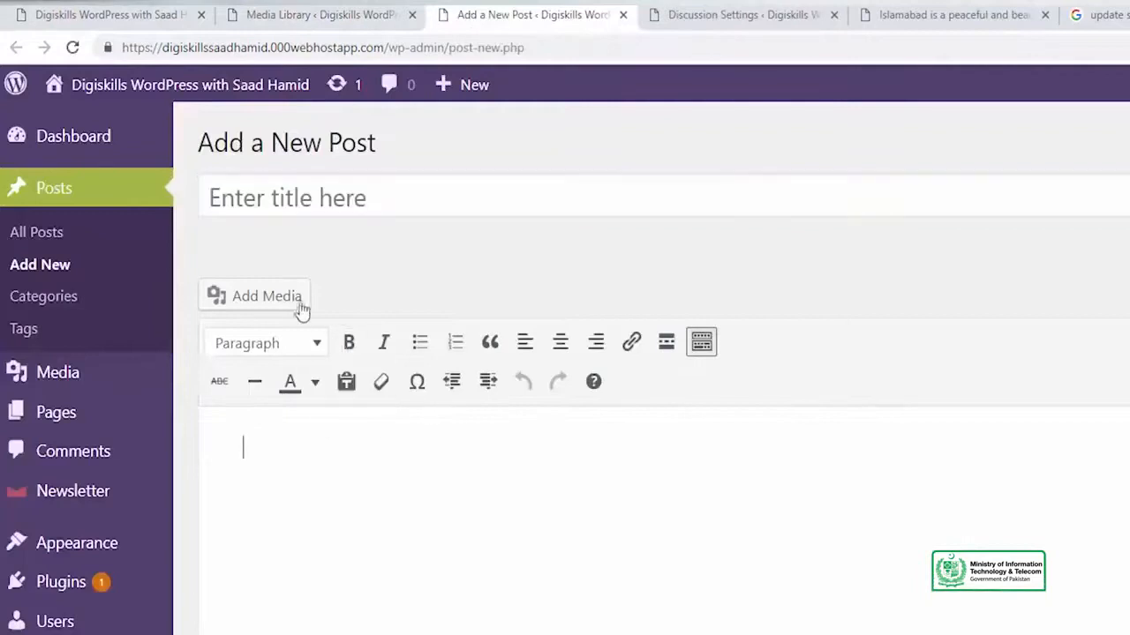
Insert the uploaded valley image into the post at Thumbnail size, 150 × 150, and remove it again.
{"action": "left_click", "coordinate": [266, 296]}
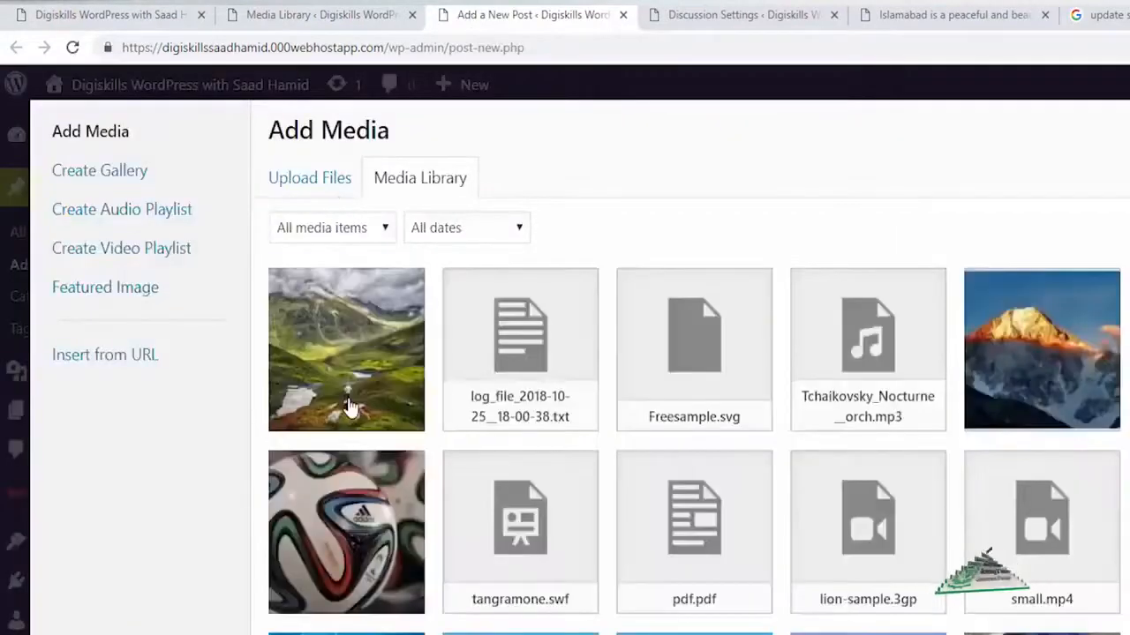
{"action": "left_click", "coordinate": [350, 397]}
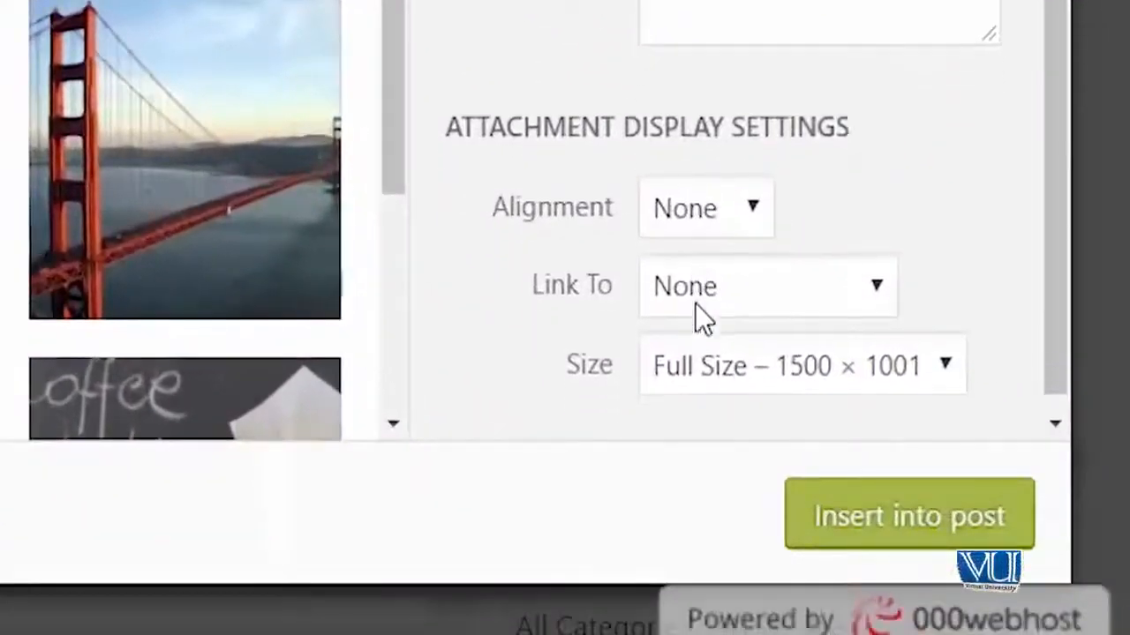
{"action": "scroll", "coordinate": [1014, 525], "scroll_direction": "down", "scroll_amount": 1}
{"action": "left_click", "coordinate": [1008, 596]}
{"action": "left_click", "coordinate": [695, 408]}
{"action": "left_click", "coordinate": [893, 534]}
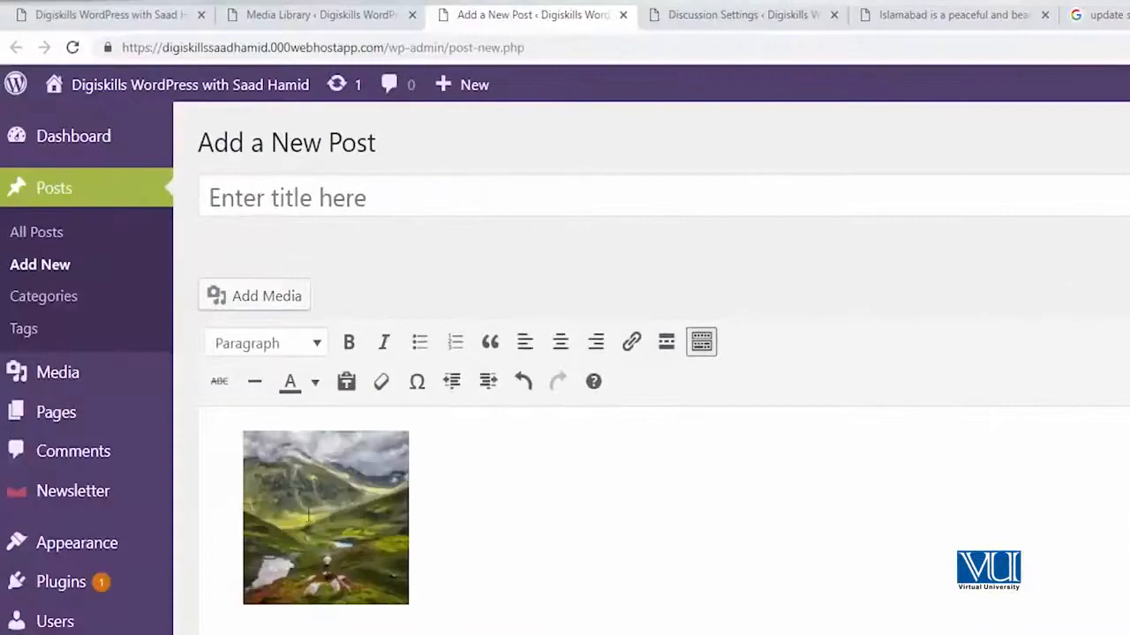
{"action": "key", "text": "BackSpace"}
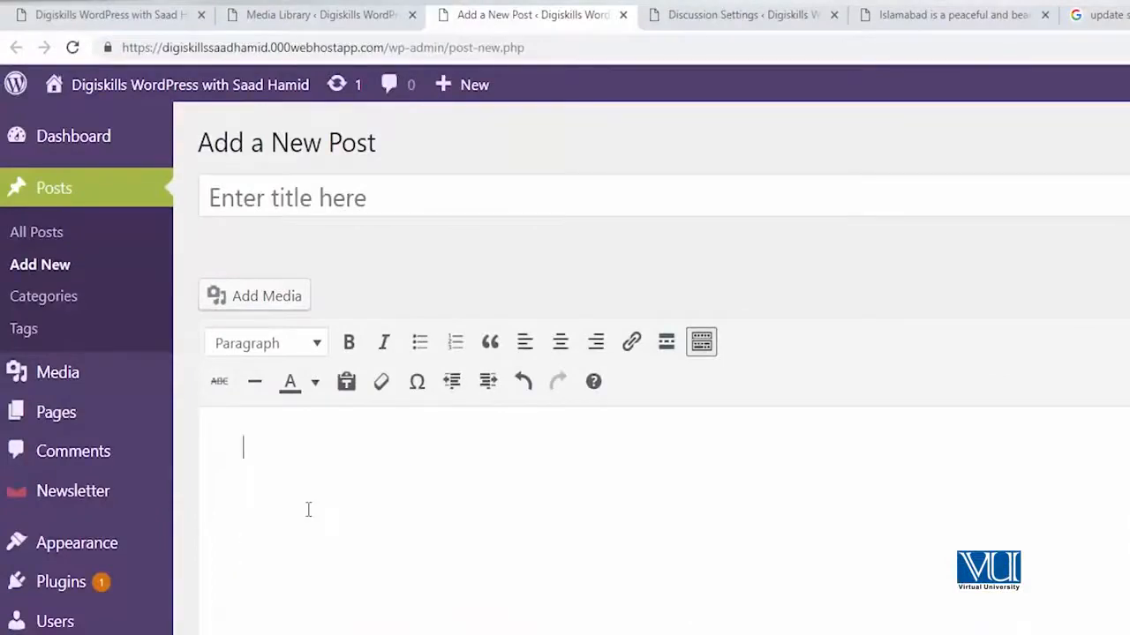
Insert the valley image into the post body at Medium size, 300 × 200.
{"action": "left_click", "coordinate": [198, 296]}
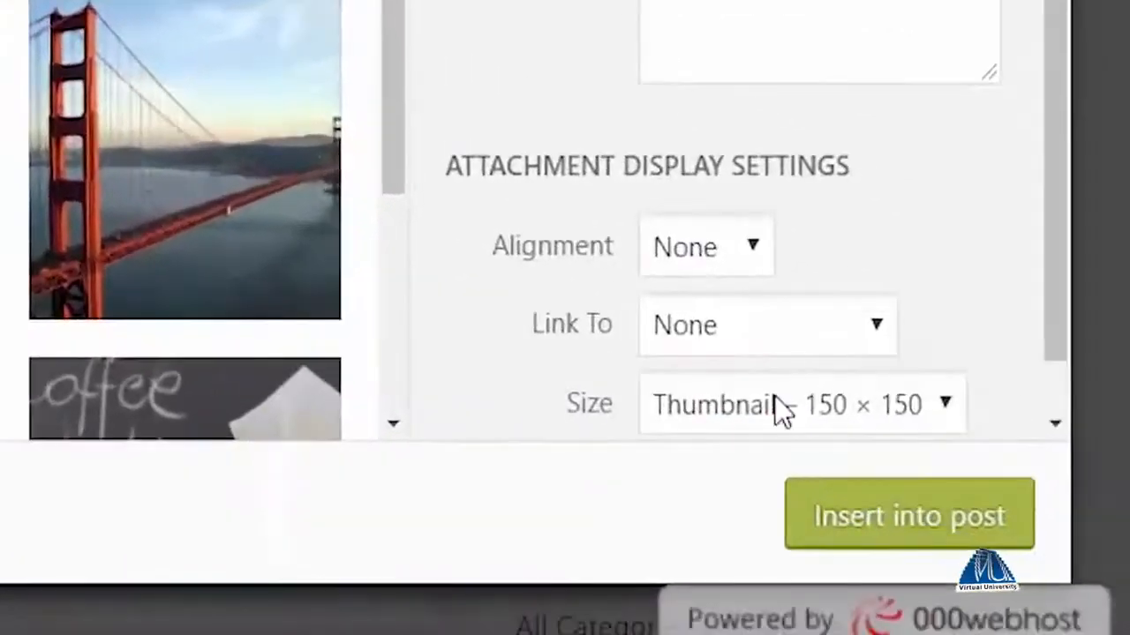
{"action": "left_click", "coordinate": [839, 447]}
{"action": "left_click", "coordinate": [820, 530]}
{"action": "left_click", "coordinate": [912, 555]}
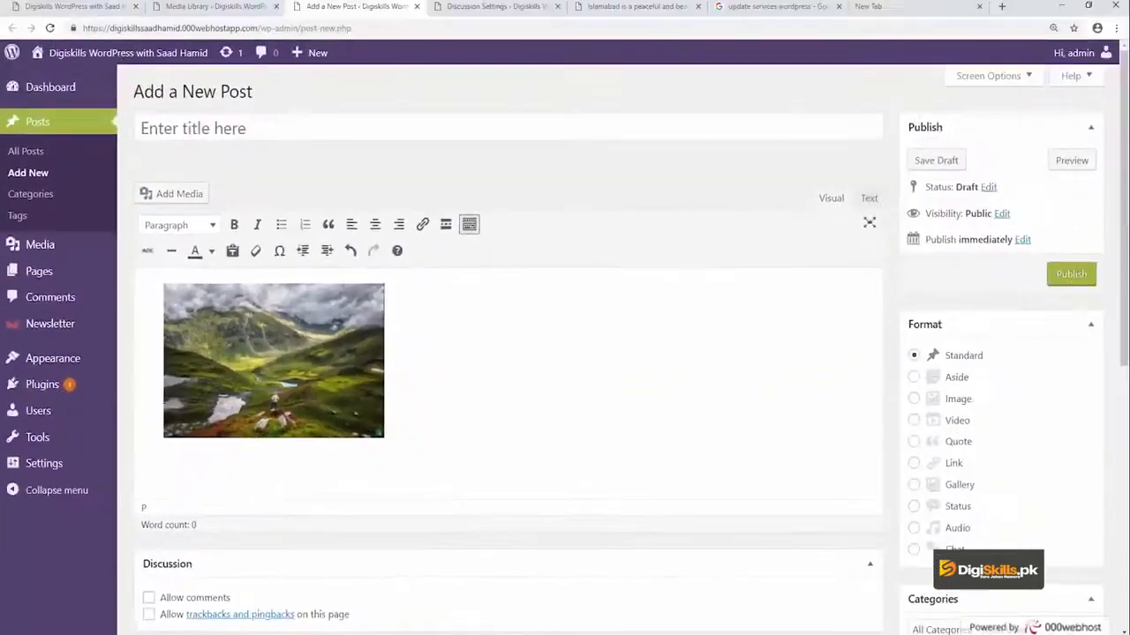
Leave the unsaved post and open the site's Media settings.
{"action": "left_click", "coordinate": [57, 399]}
{"action": "left_click", "coordinate": [621, 99]}
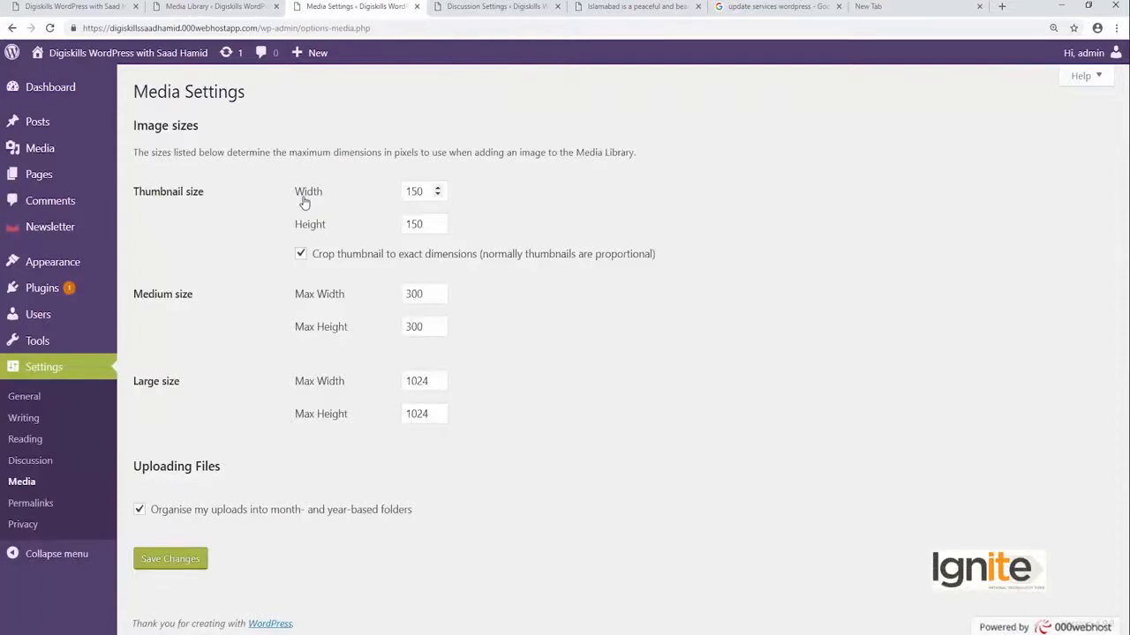
{"action": "left_click", "coordinate": [26, 483]}
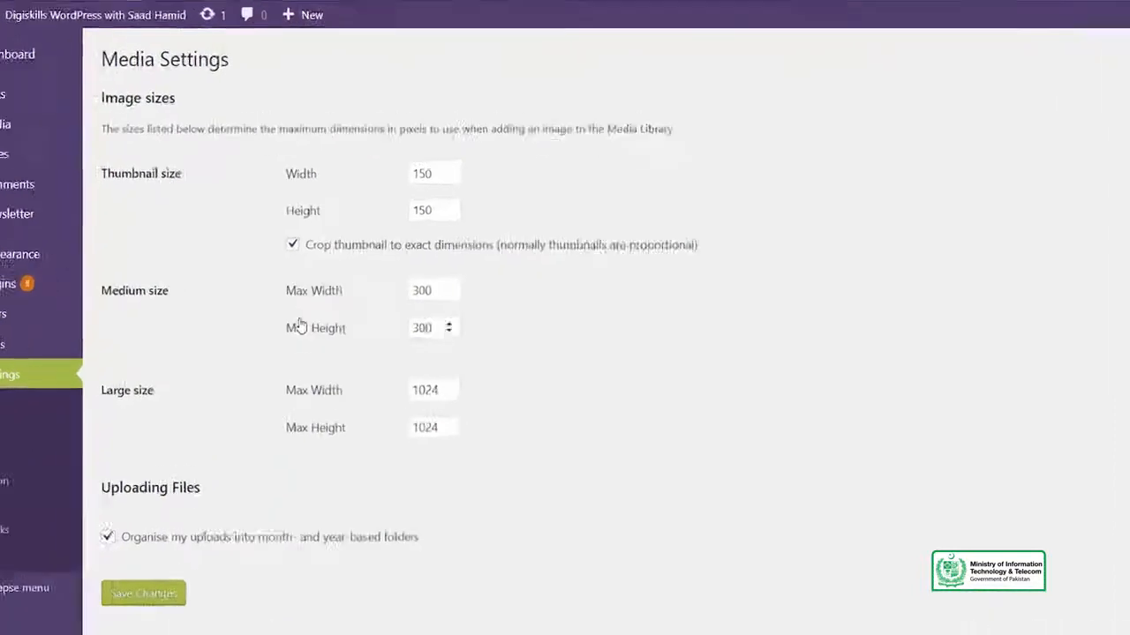
Disable cropping thumbnails to exact dimensions, set the thumbnail width and height to 50, and save the changes.
{"action": "left_click", "coordinate": [296, 226]}
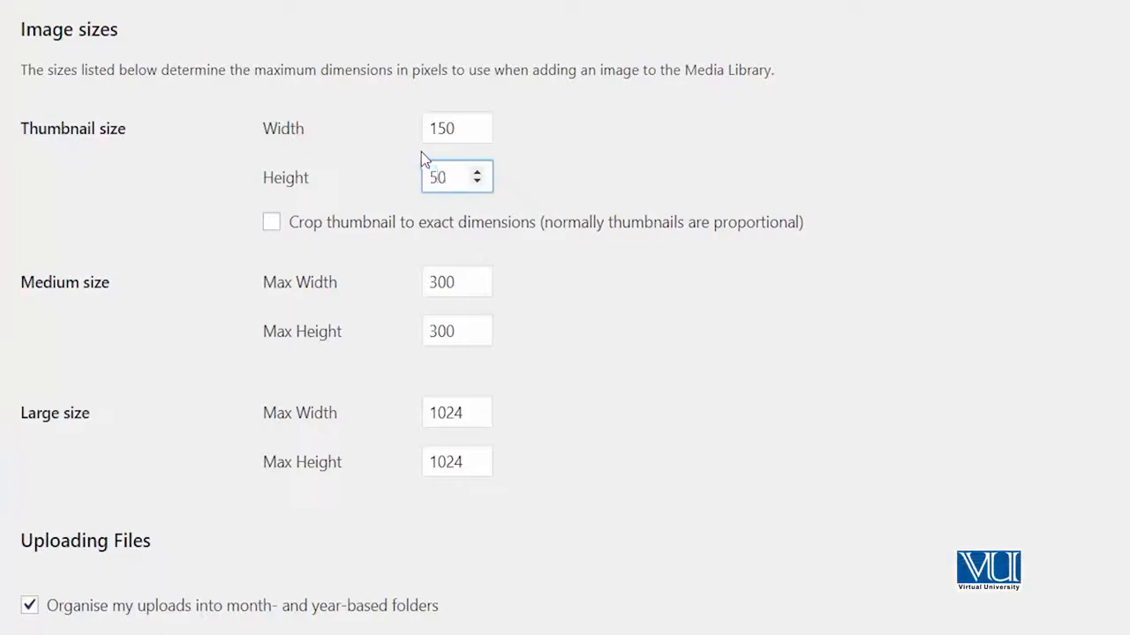
{"action": "left_click", "coordinate": [476, 133]}
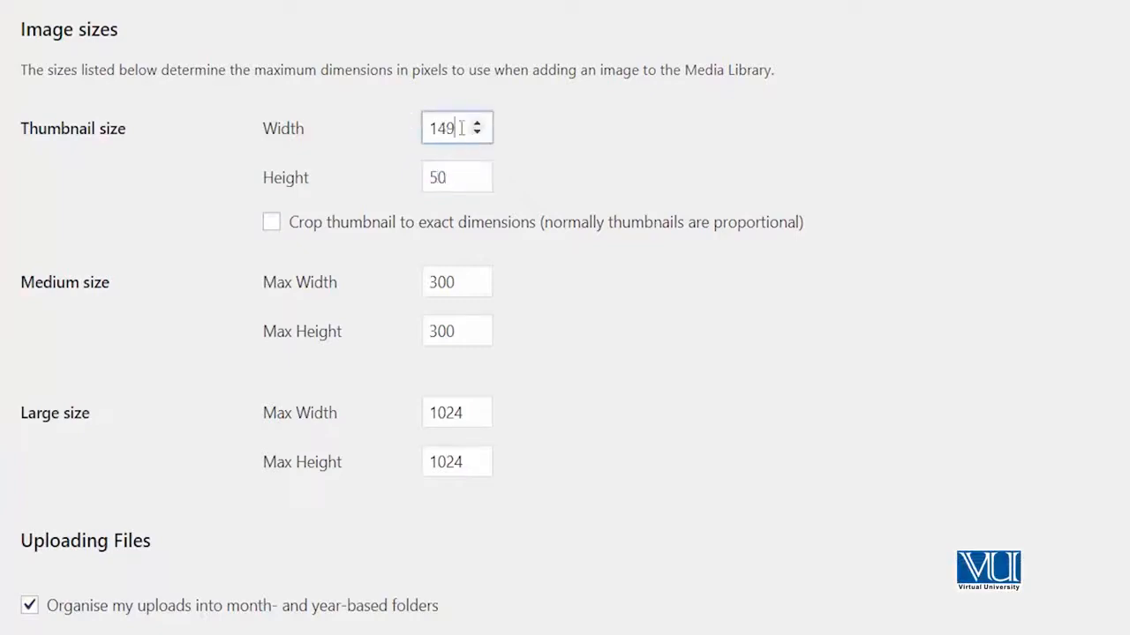
{"action": "type", "text": "50"}
{"action": "scroll", "coordinate": [291, 212], "scroll_direction": "down", "scroll_amount": 1}
{"action": "left_click", "coordinate": [119, 597]}
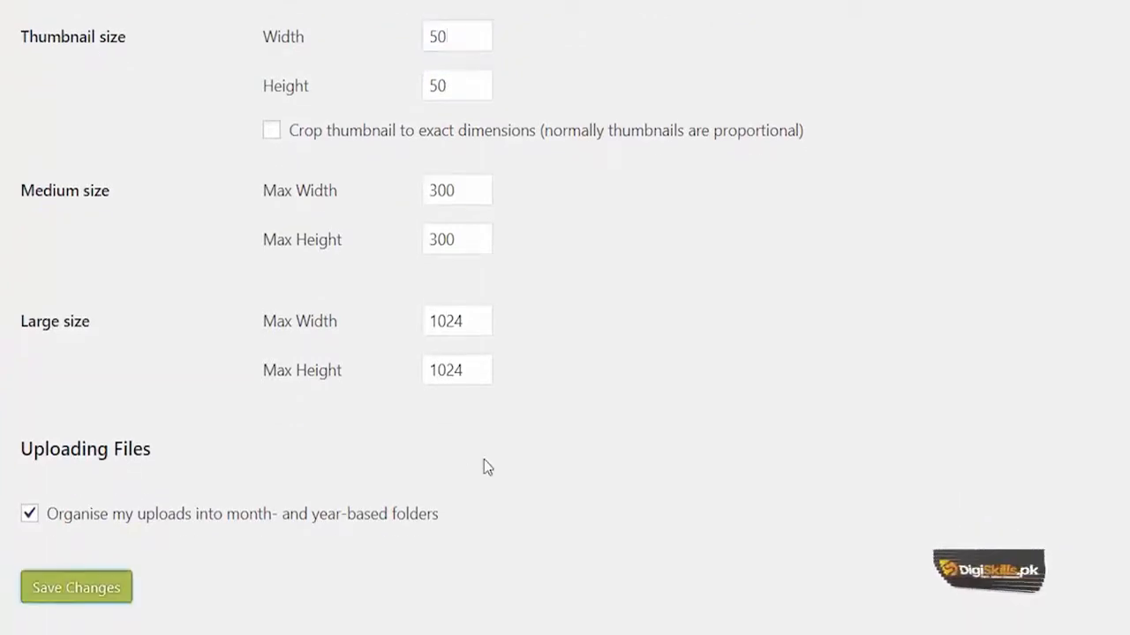
Start a new post and permanently delete the DLdQDCV.jpg image from its media library.
{"action": "mouse_move", "coordinate": [95, 163]}
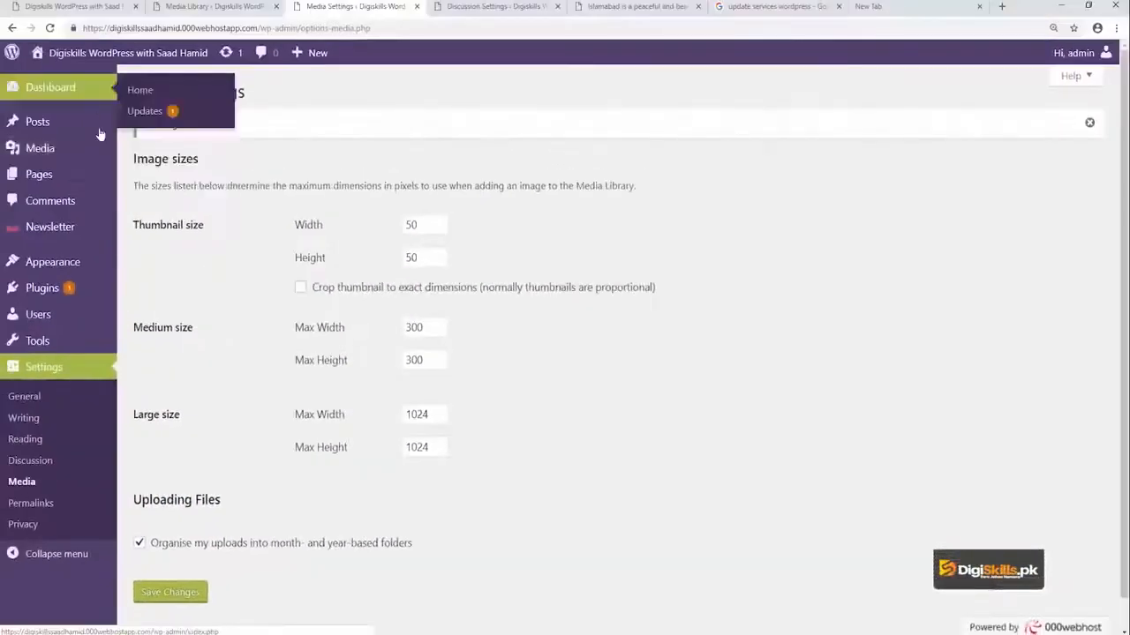
{"action": "mouse_move", "coordinate": [167, 142]}
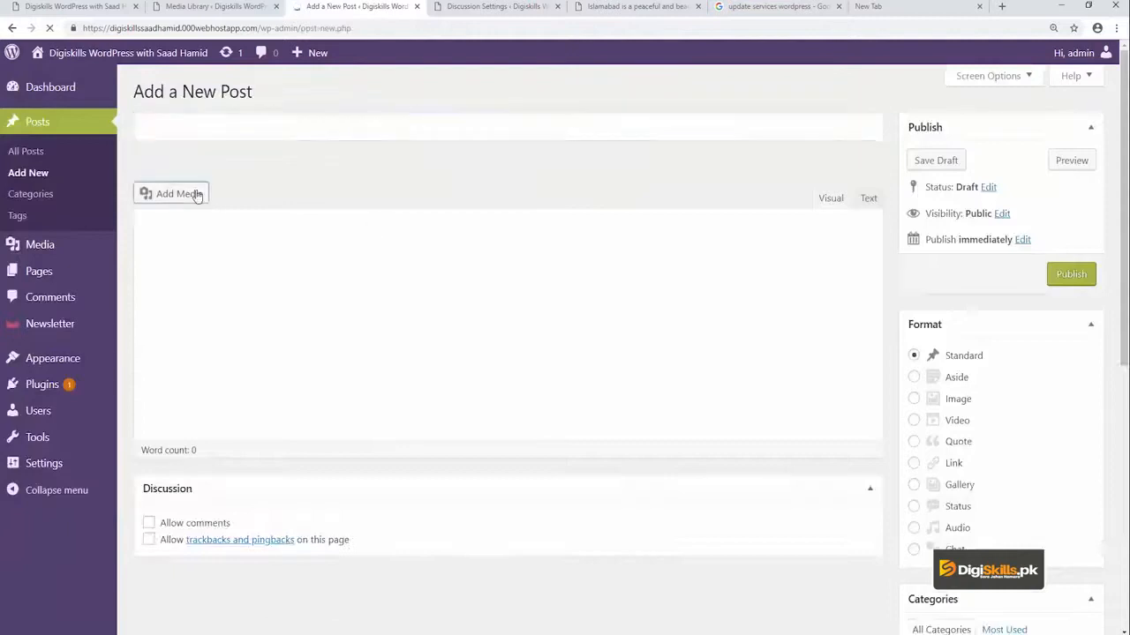
{"action": "left_click", "coordinate": [202, 194]}
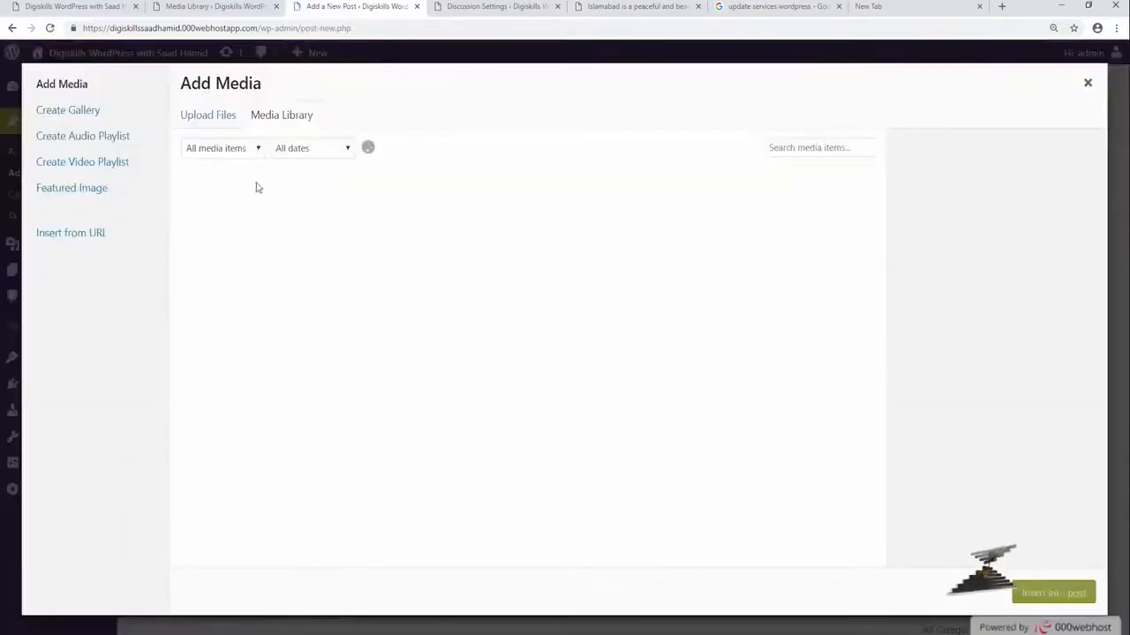
{"action": "left_click", "coordinate": [227, 224]}
{"action": "scroll", "coordinate": [1089, 525], "scroll_direction": "down", "scroll_amount": 1}
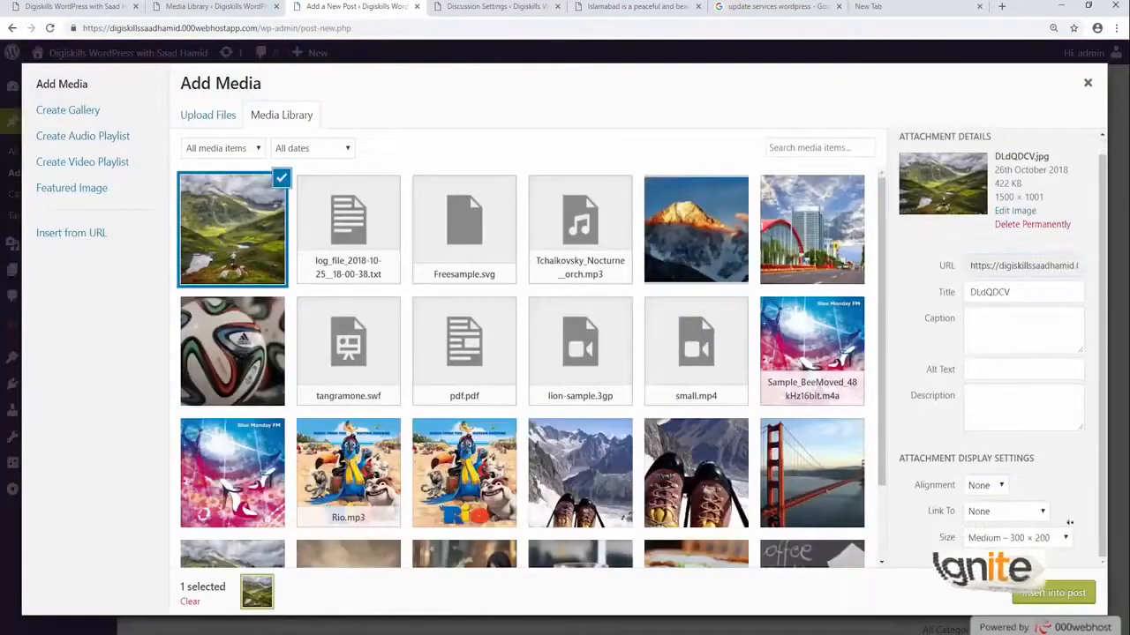
{"action": "left_click", "coordinate": [1031, 224]}
{"action": "left_click", "coordinate": [621, 124]}
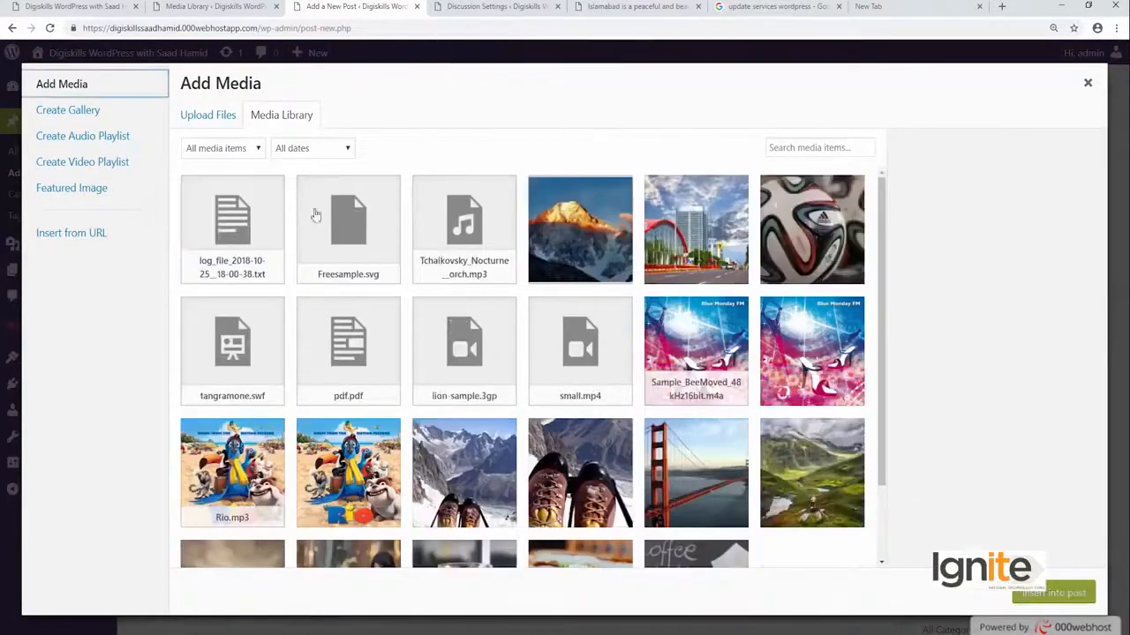
Upload the valley image again from the computer and insert it into the post at Thumbnail size, 50 × 33.
{"action": "left_click", "coordinate": [202, 118]}
{"action": "left_click", "coordinate": [588, 341]}
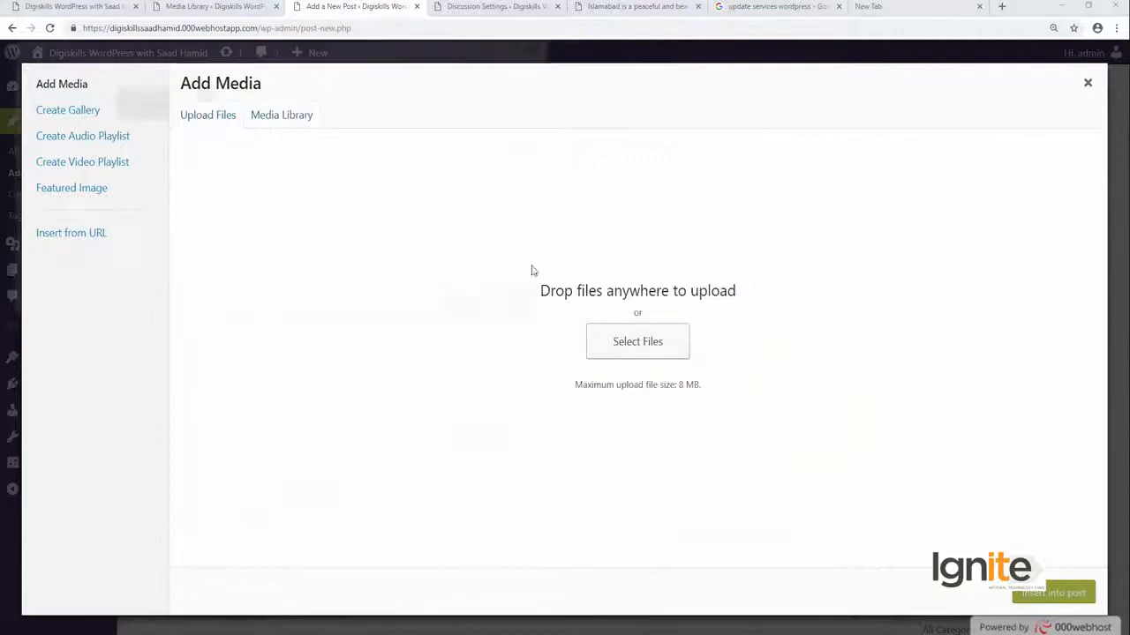
{"action": "double_click", "coordinate": [156, 106]}
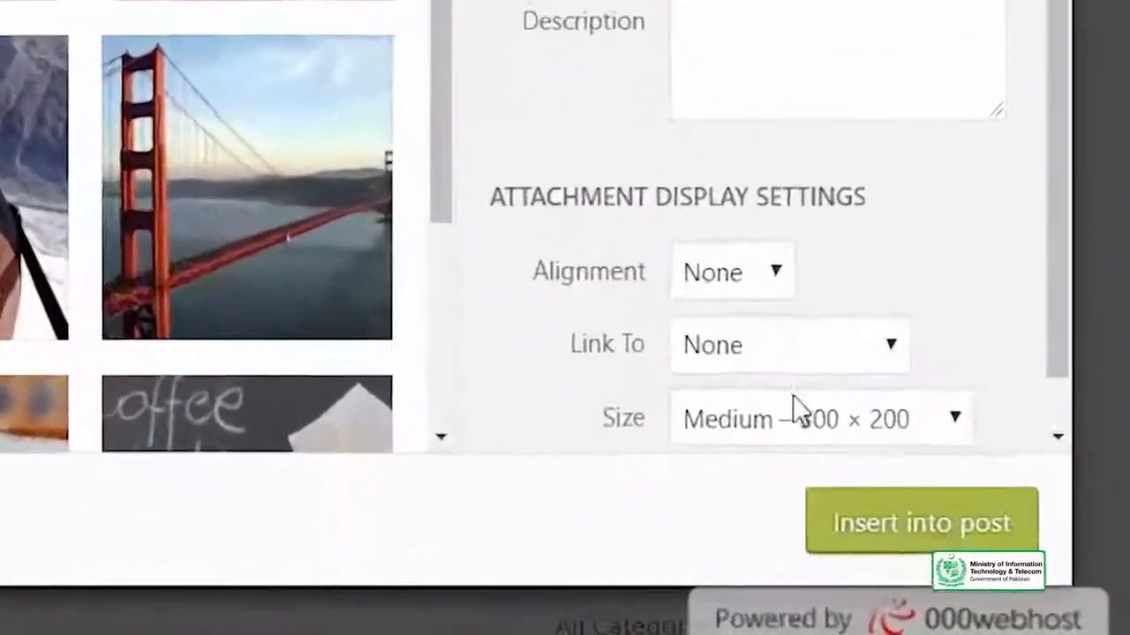
{"action": "left_click", "coordinate": [877, 477]}
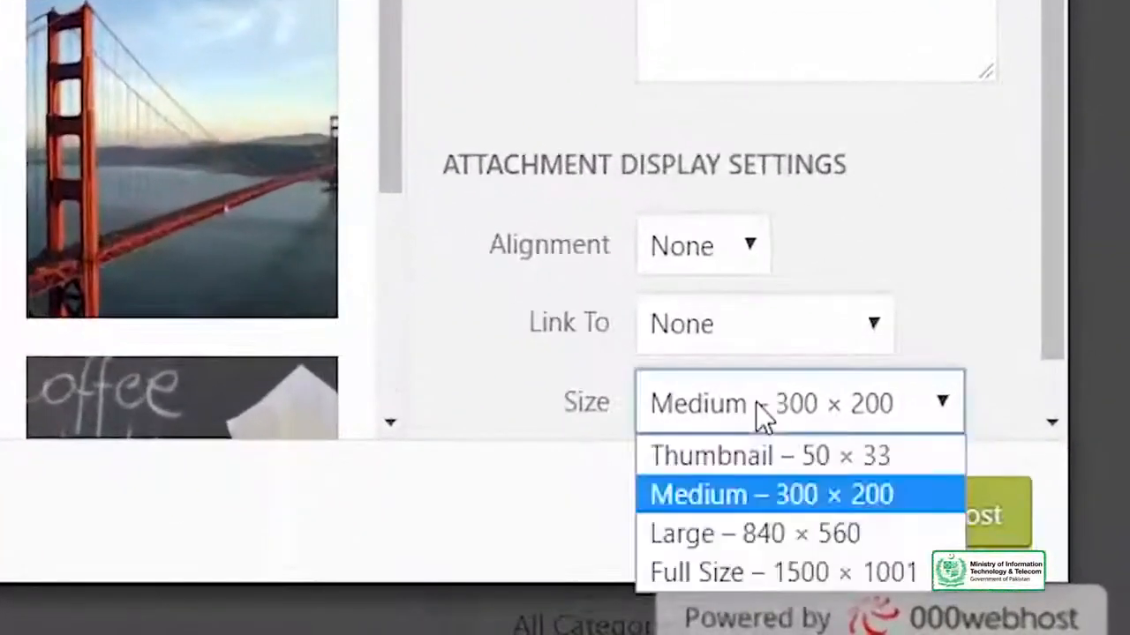
{"action": "left_click", "coordinate": [764, 459]}
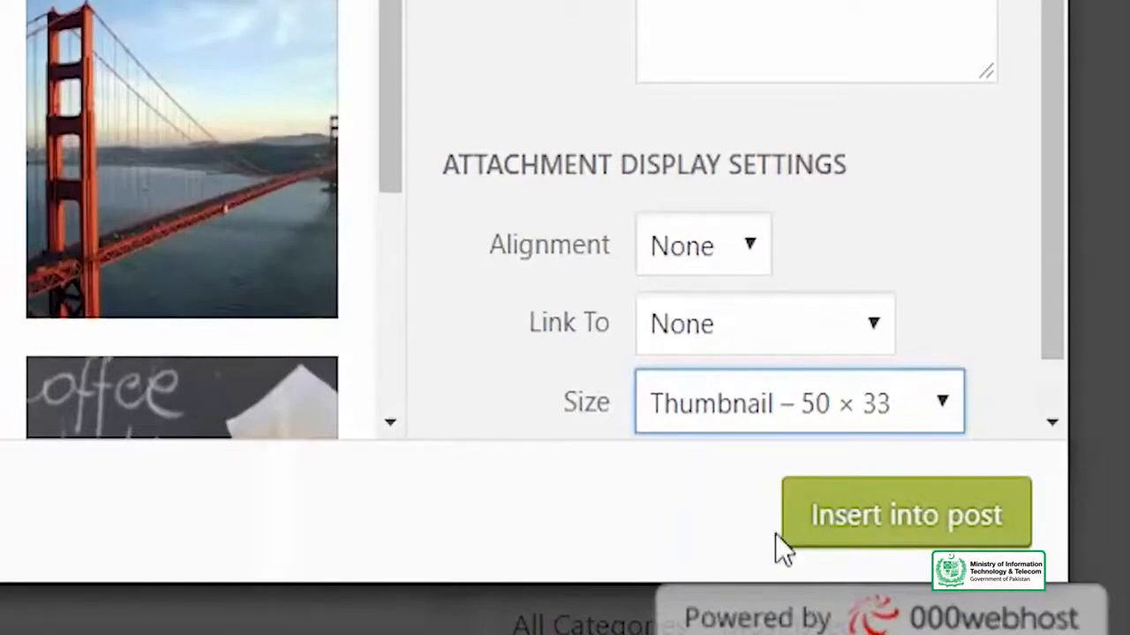
{"action": "left_click", "coordinate": [820, 522]}
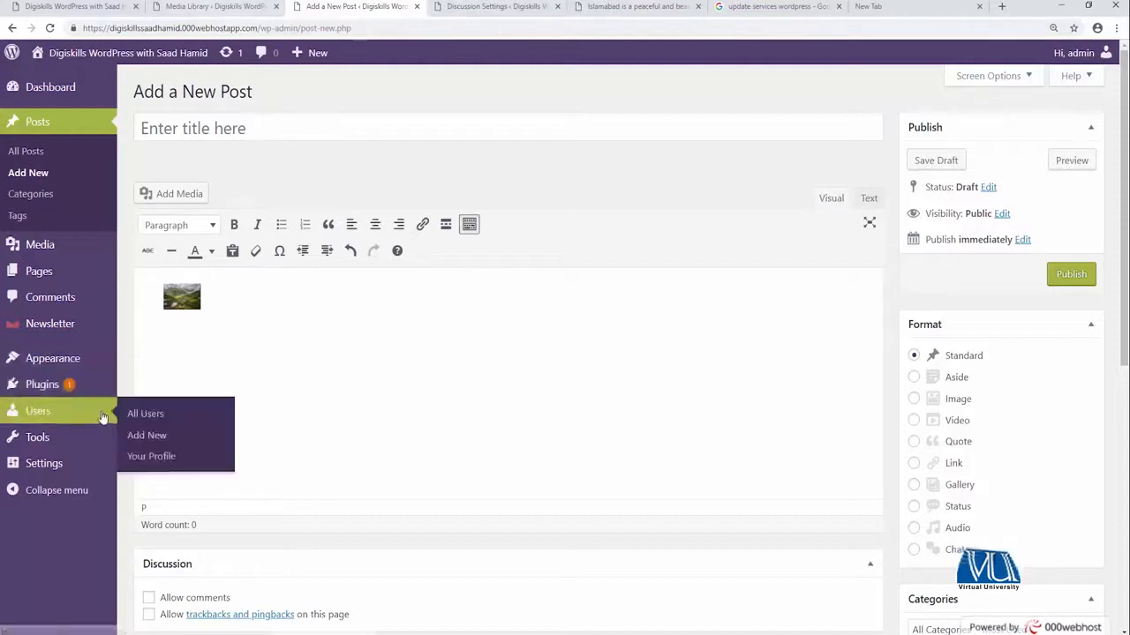
Discard the unsaved post and return to the site's Media settings.
{"action": "mouse_move", "coordinate": [53, 464]}
{"action": "left_click", "coordinate": [163, 553]}
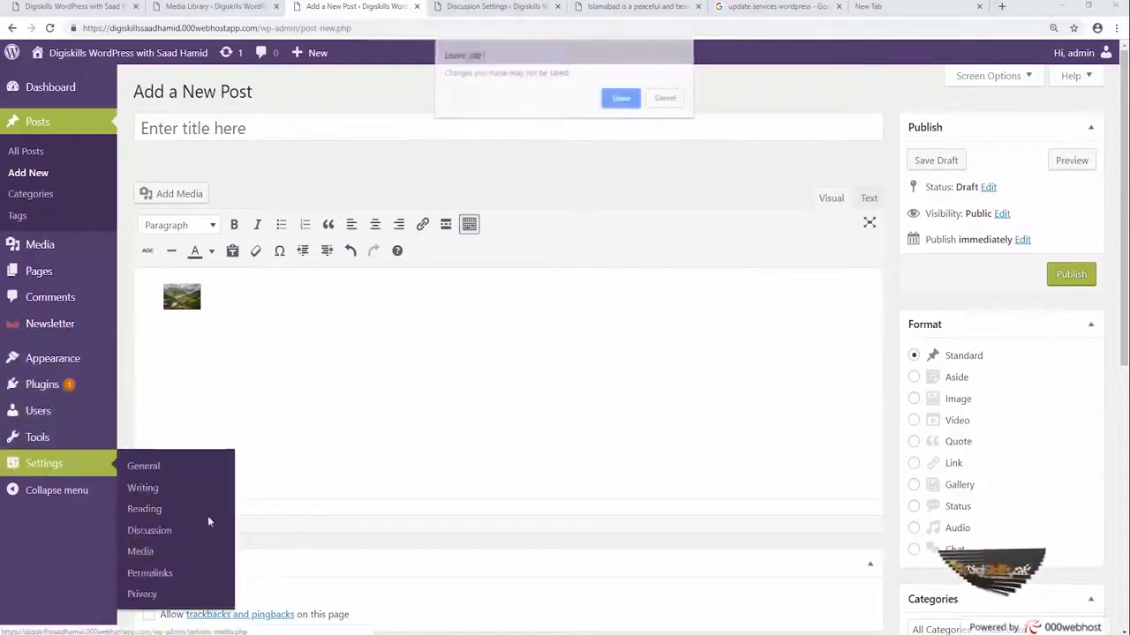
{"action": "left_click", "coordinate": [618, 96]}
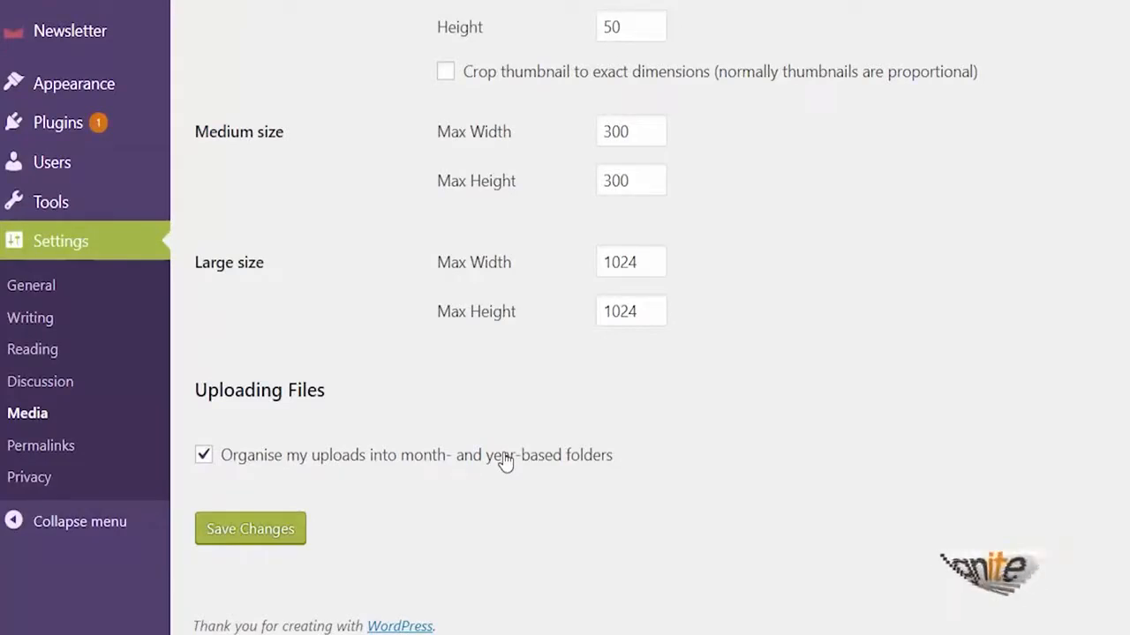
Go to the page for adding new plugins and search by keyword for "auto generate thum".
{"action": "mouse_move", "coordinate": [132, 126]}
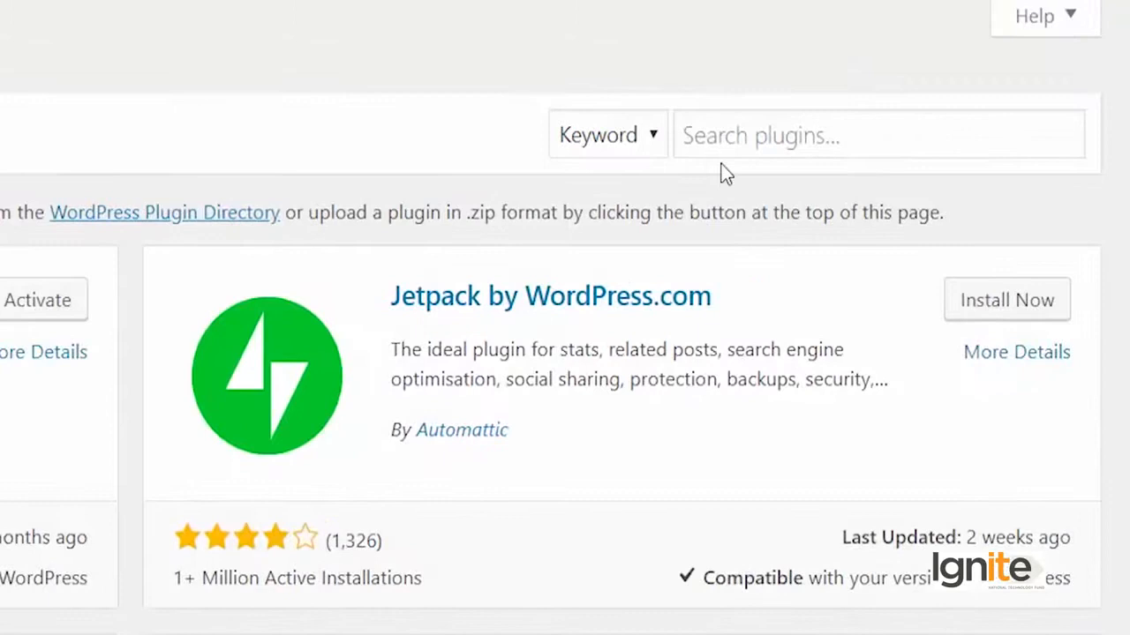
{"action": "left_click", "coordinate": [736, 132]}
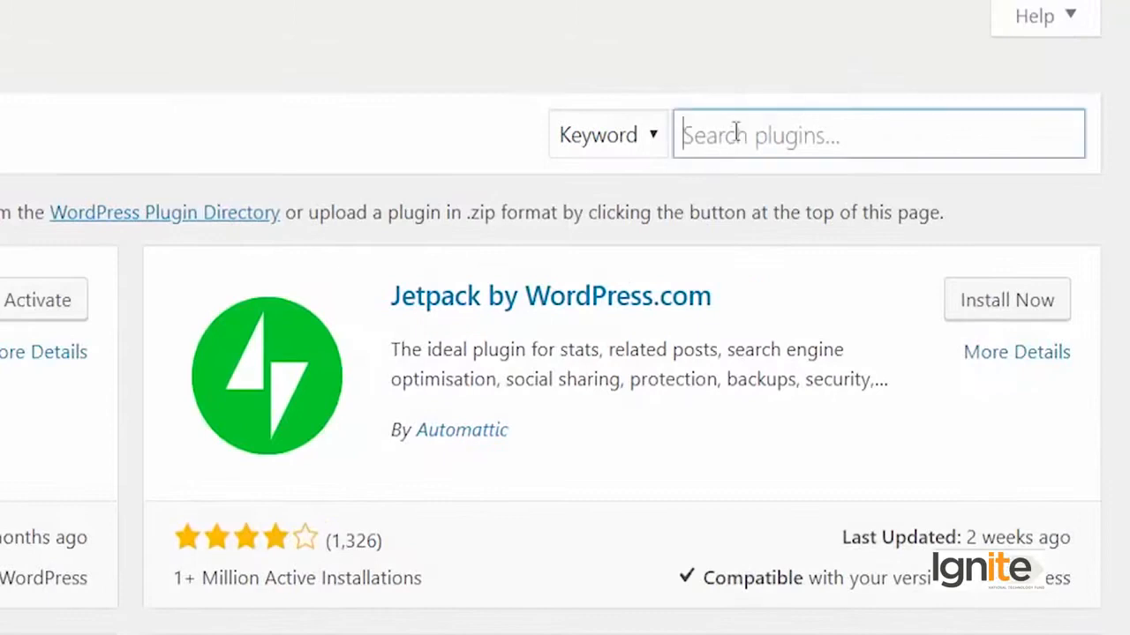
{"action": "type", "text": "auto generate thum"}
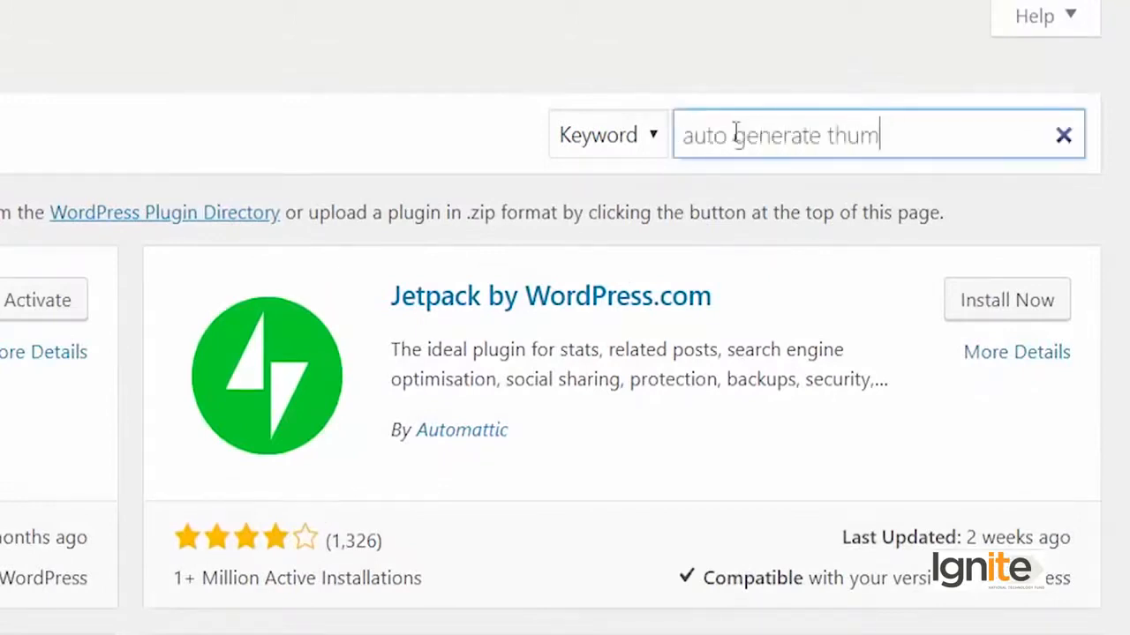